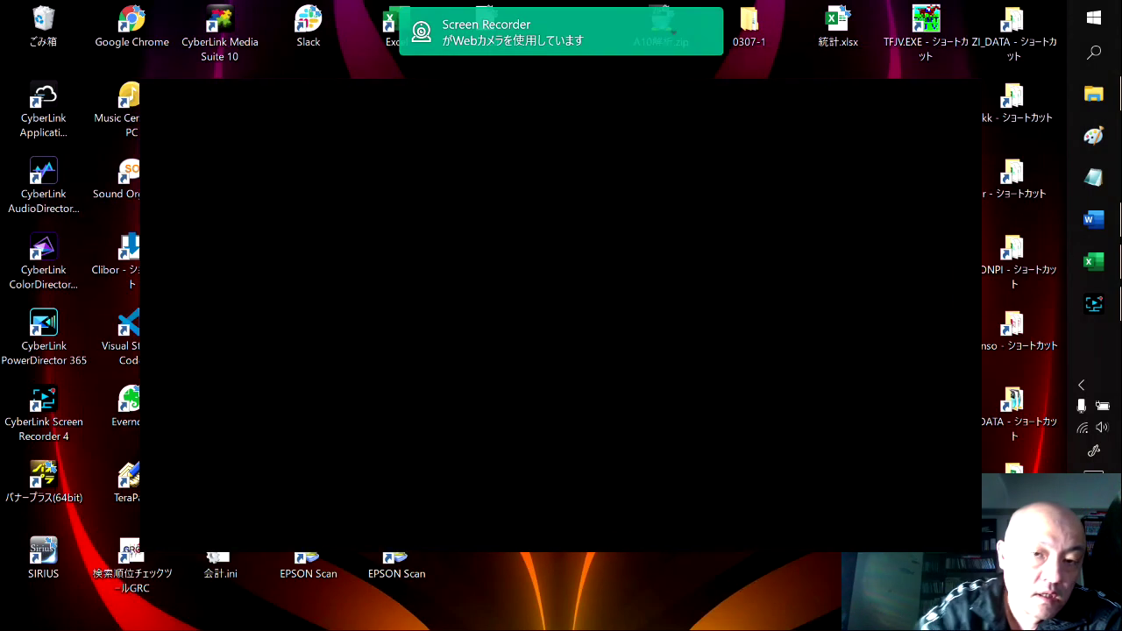
- Dismiss the webcam recording notification and bring the No214.xlsx workbook to the front in Excel
right_click(675, 38)
left_click(680, 71)
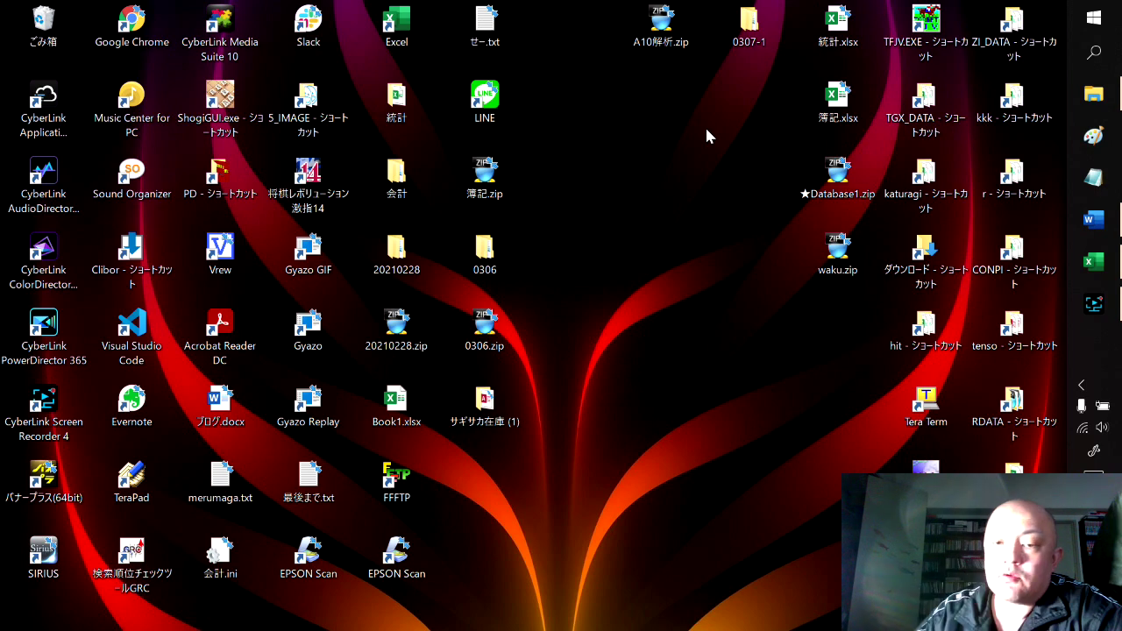
left_click(1093, 261)
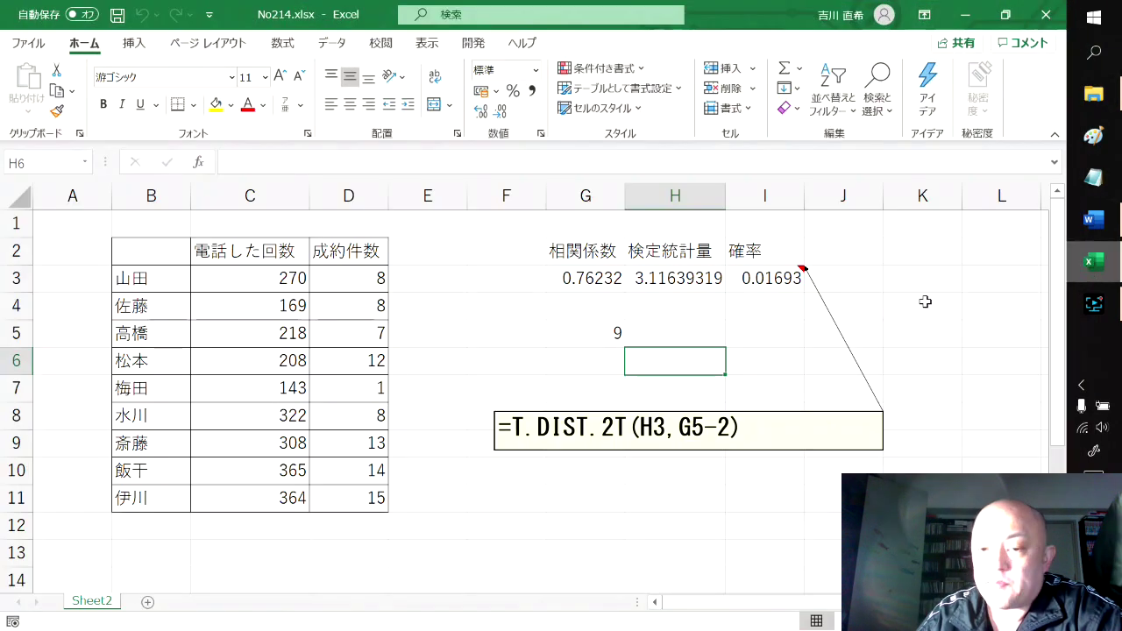
left_click(829, 333)
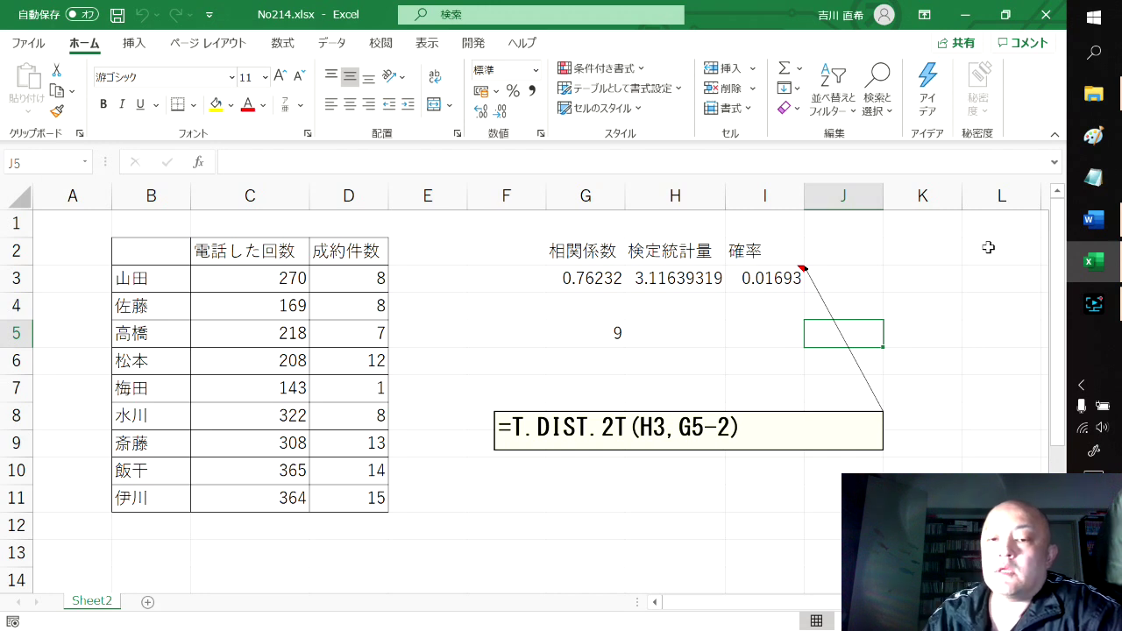
left_click(673, 273)
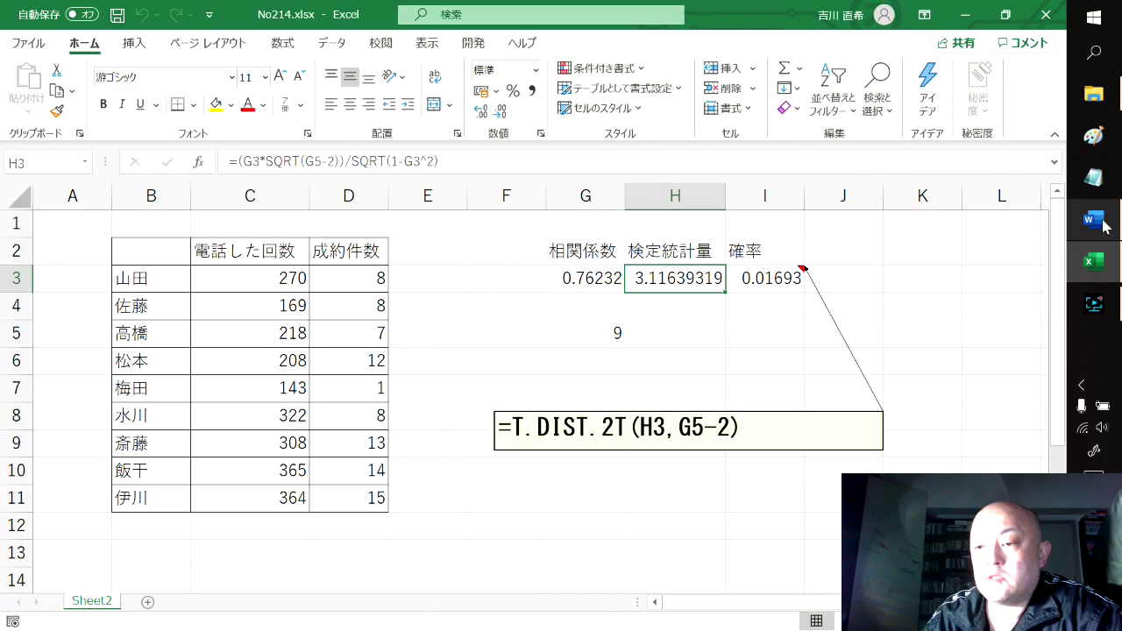
- Scroll up through the 統計.docx notes in Word
scroll(543, 377, "up", 1)
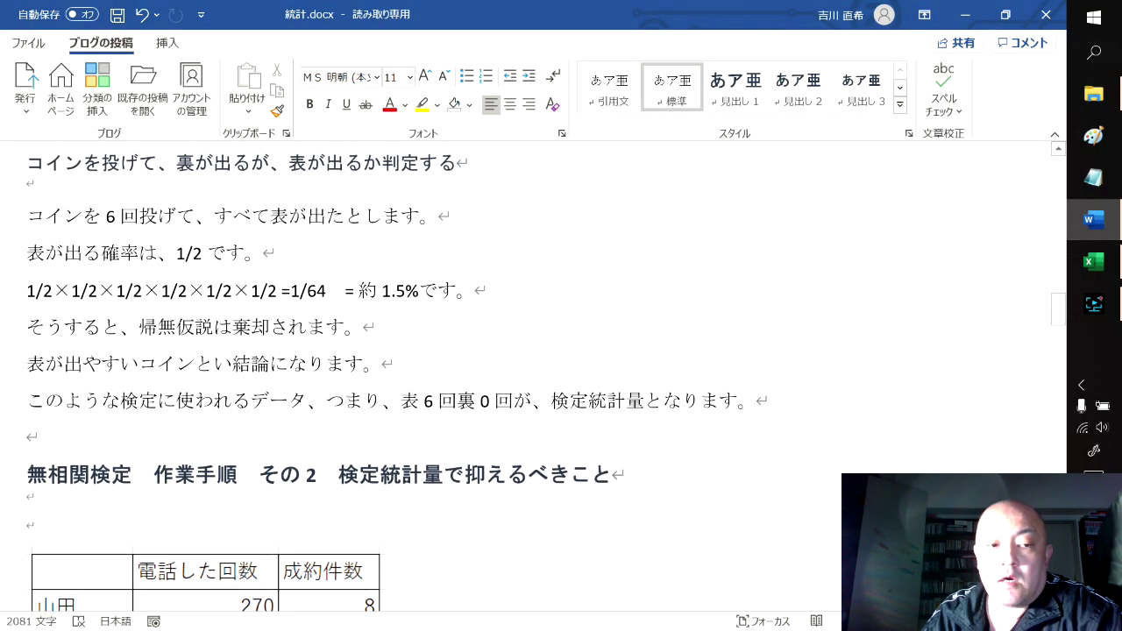
- Scroll up to the coin-toss test statistic explanation, then return to No214.xlsx
scroll(543, 377, "up", 1)
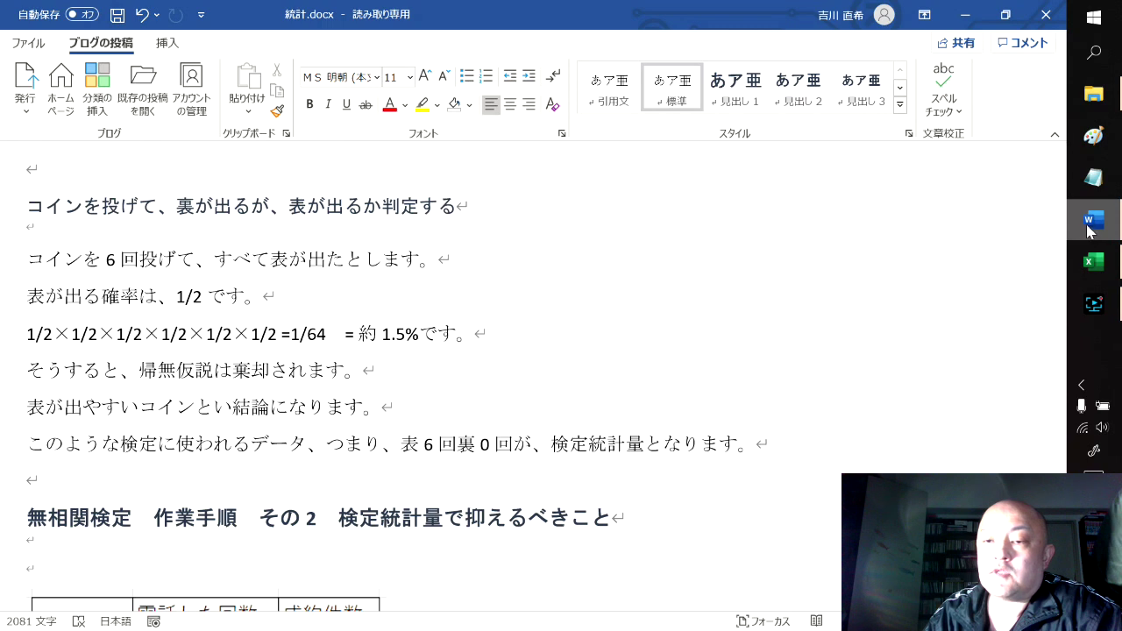
left_click(1092, 261)
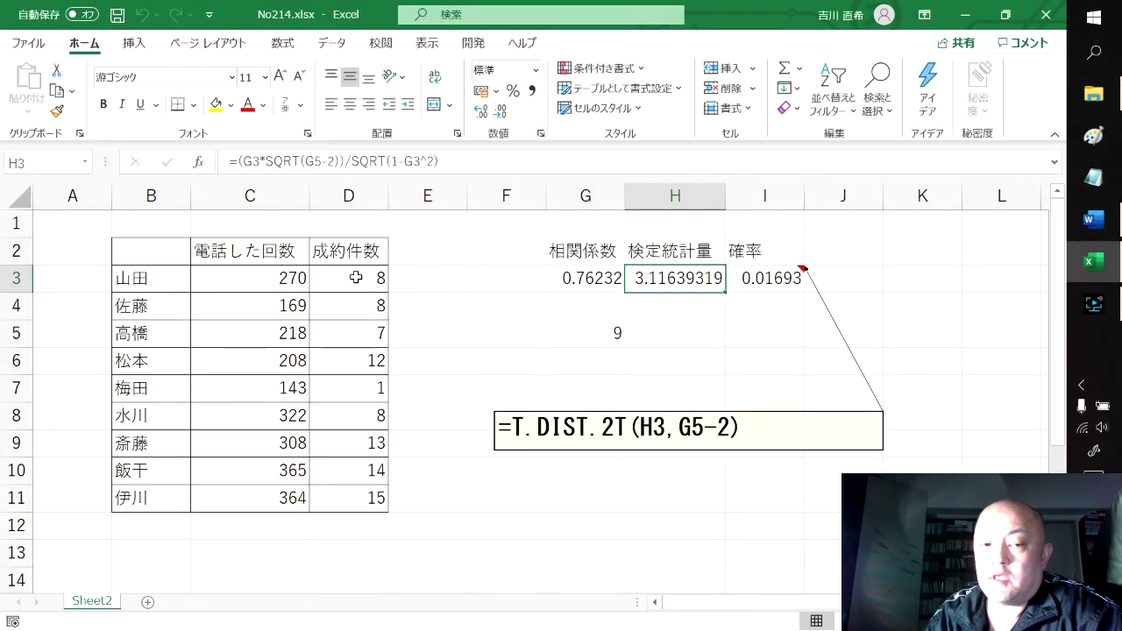
- Select the contract counts D3:D11 and review the COUNT formula in G5 and the correlation formula in G3
left_click_drag(353, 277, 328, 508)
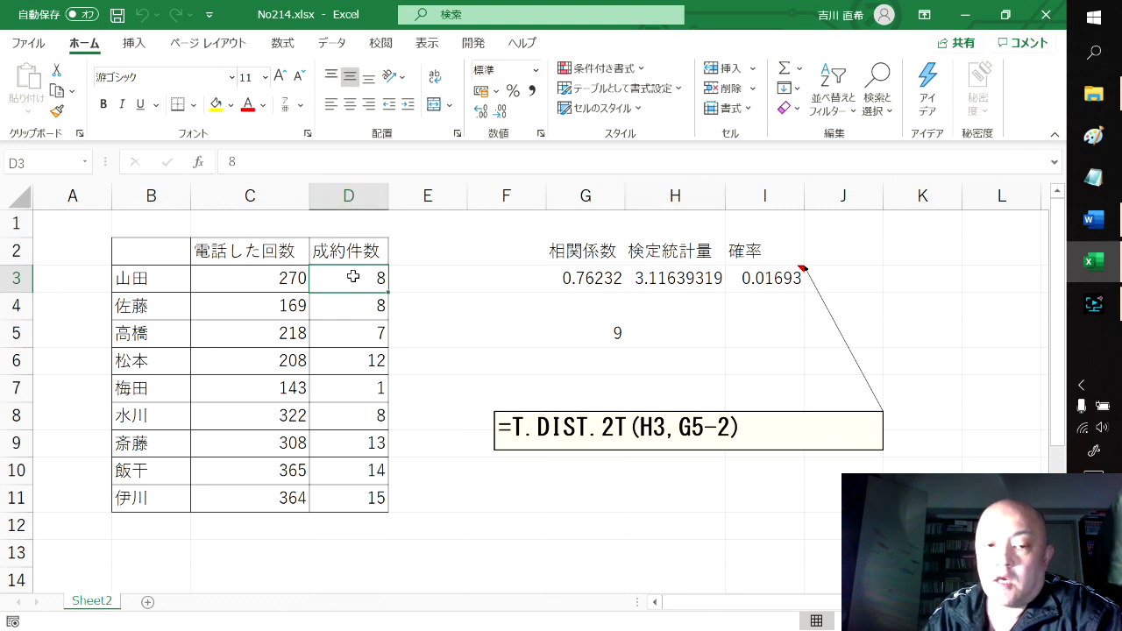
left_click_drag(359, 278, 350, 498)
left_click_drag(360, 277, 363, 498)
left_click(552, 340)
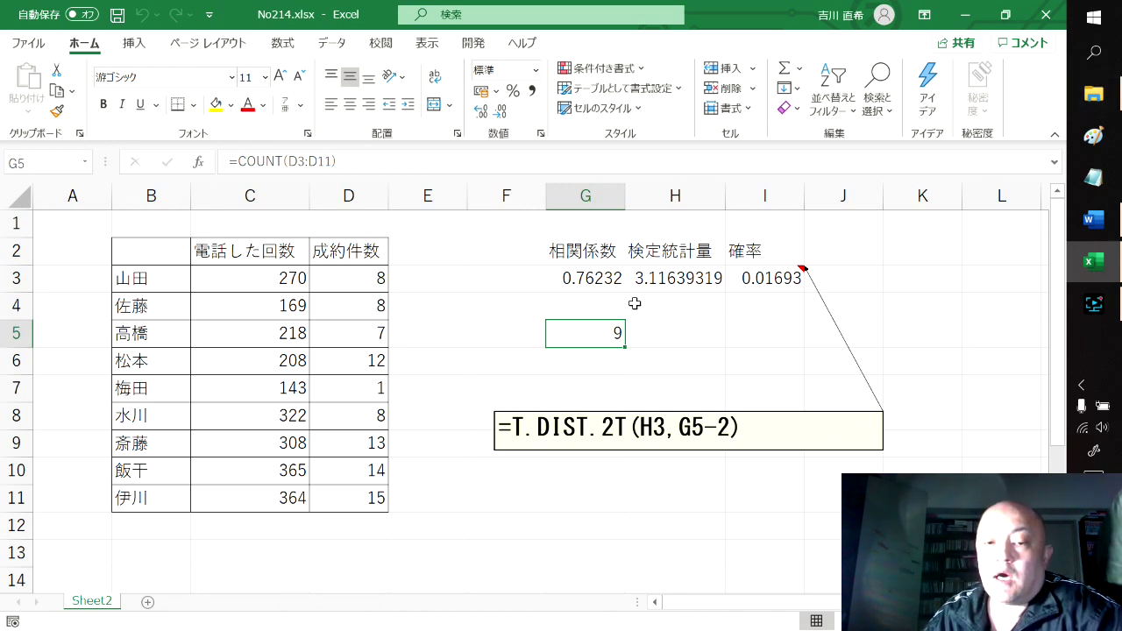
left_click(580, 272)
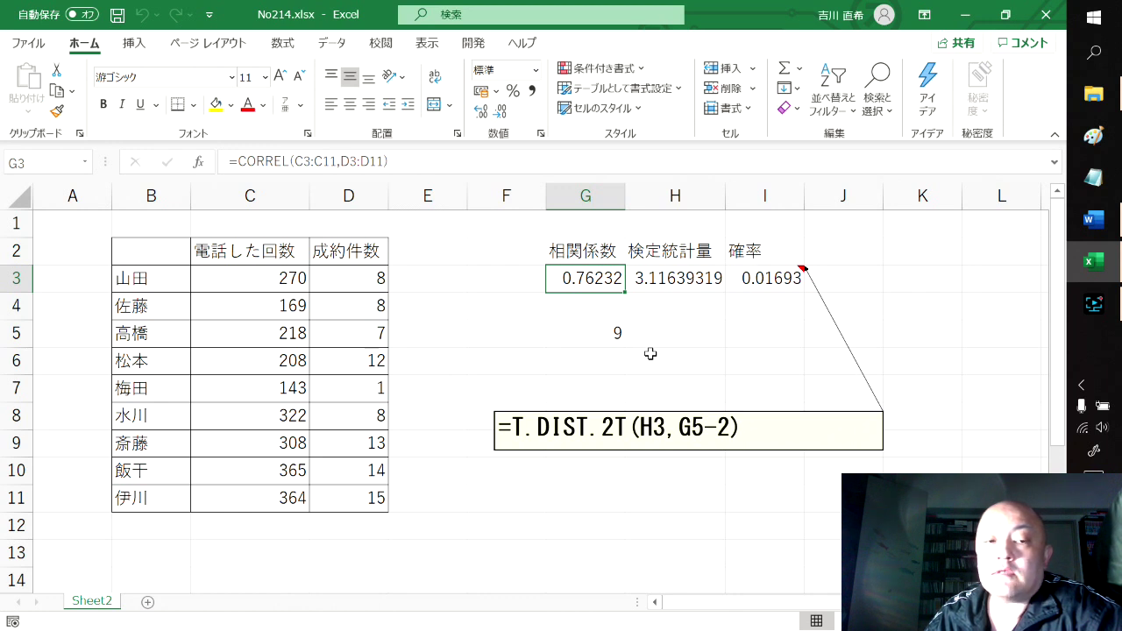
- Commit =CORREL(C3:C11,D3:D11) in G3 to show 0.76232, then review it and the H3 test statistic
double_click(599, 278)
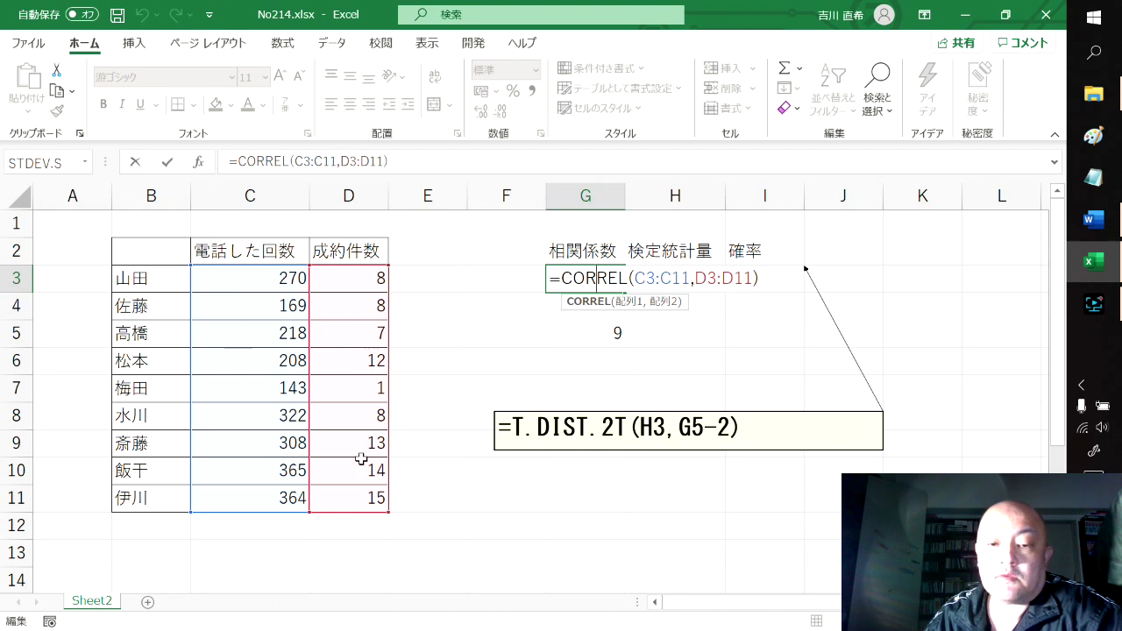
key("Return")
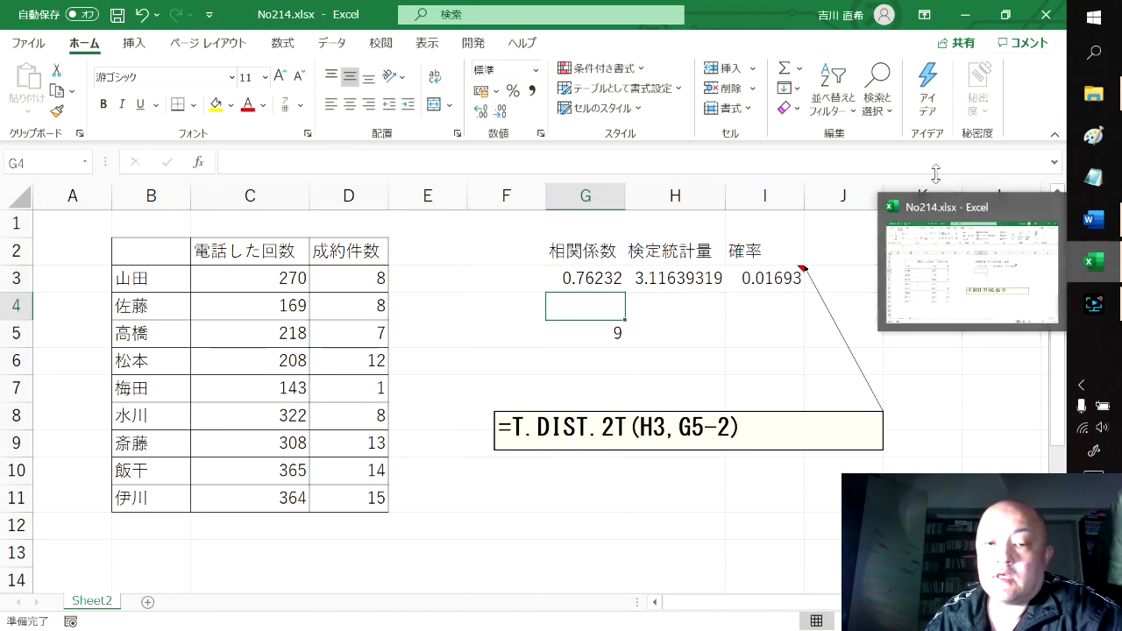
left_click(578, 274)
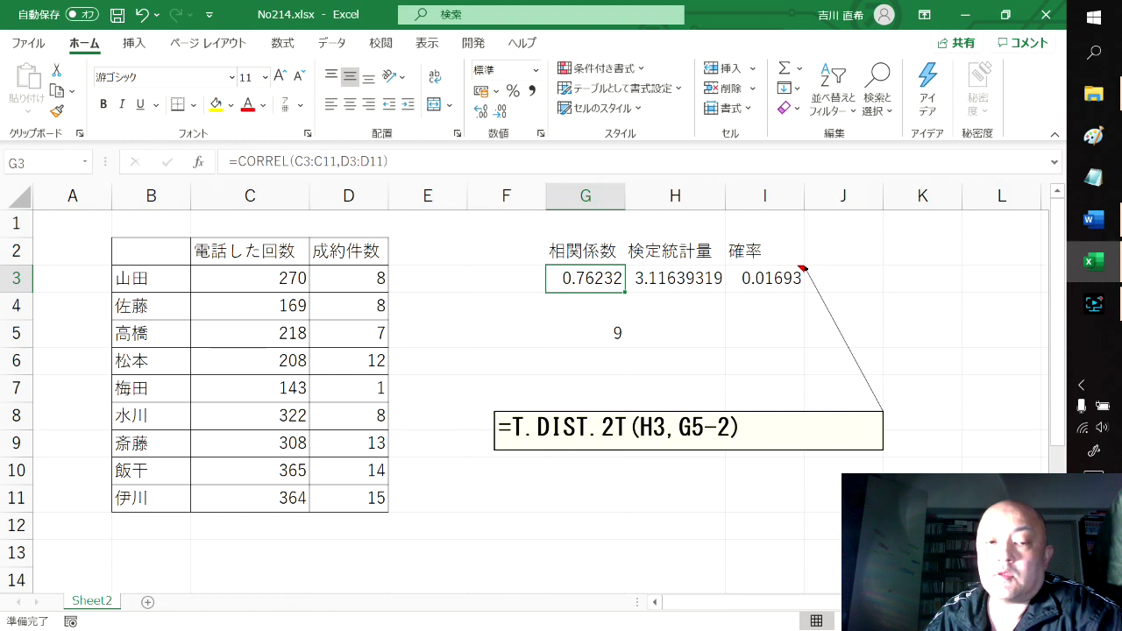
left_click(674, 277)
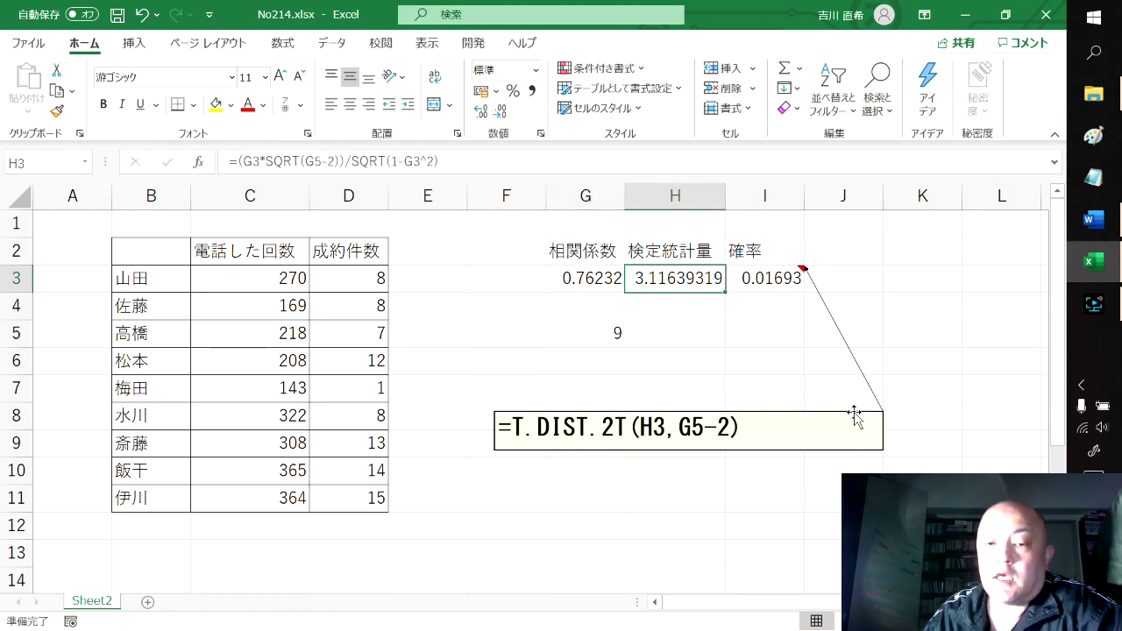
double_click(685, 278)
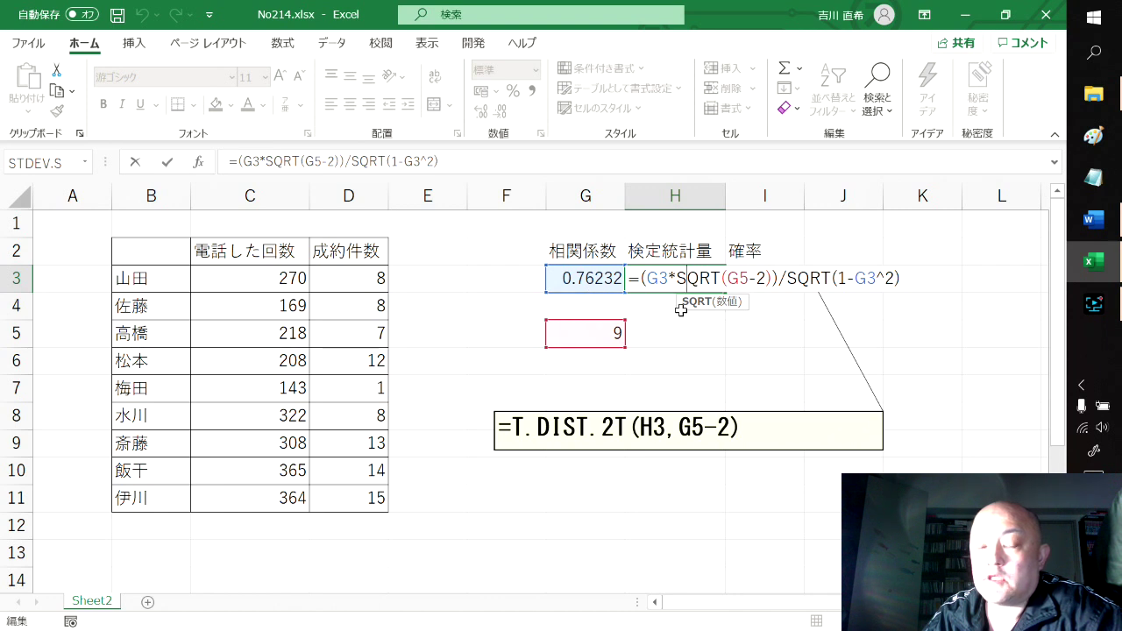
key("Return")
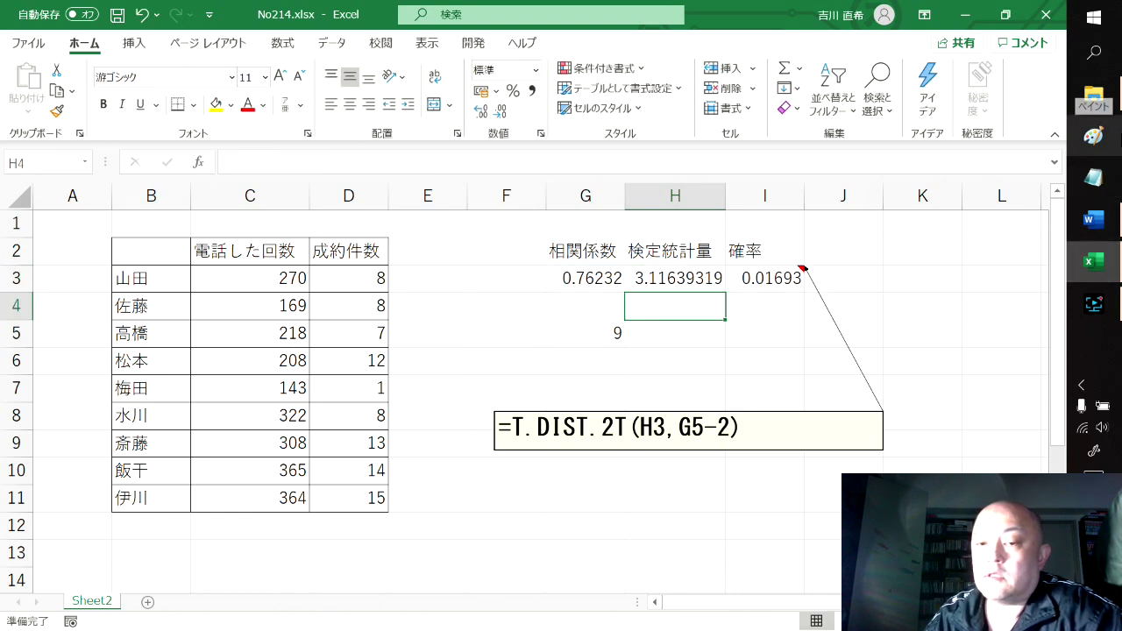
left_click(708, 331)
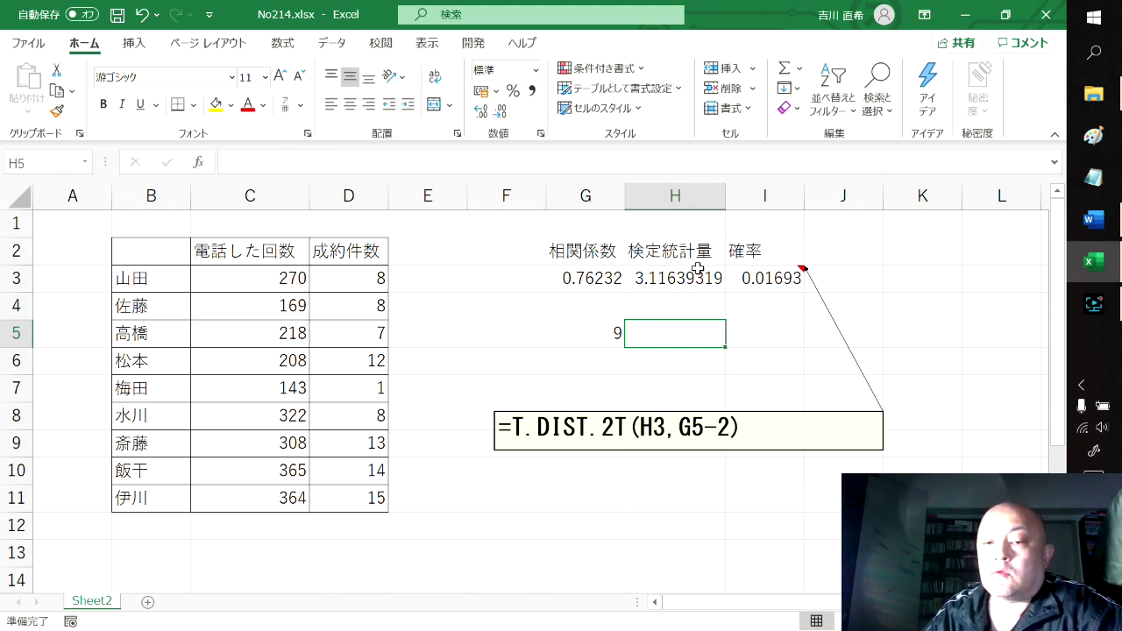
left_click(654, 279)
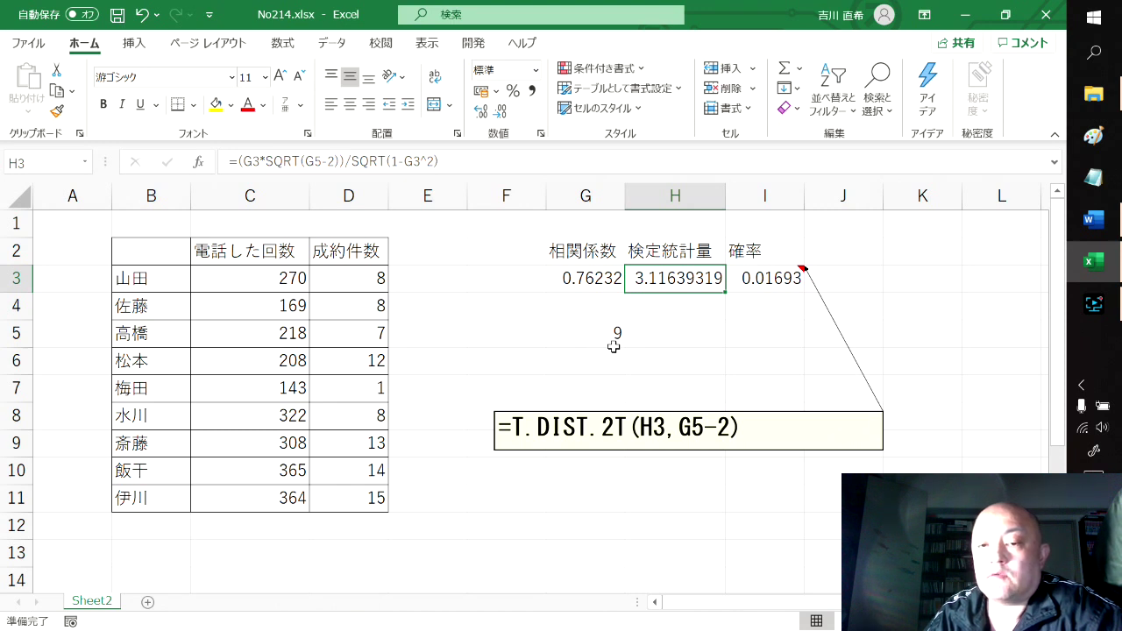
left_click_drag(696, 311, 699, 322)
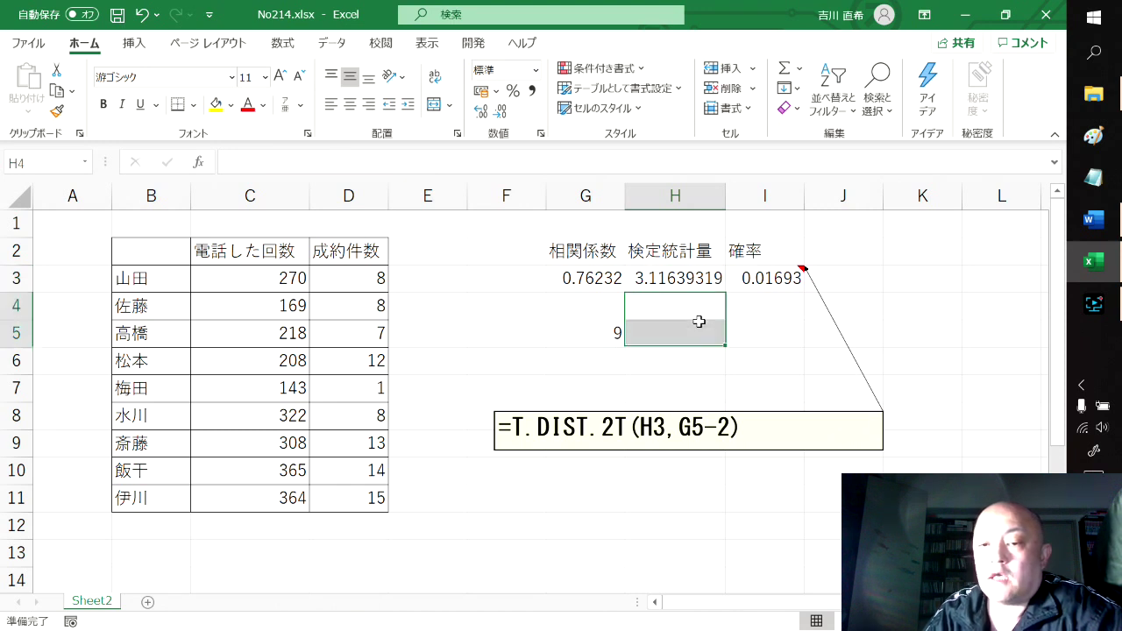
left_click(779, 278)
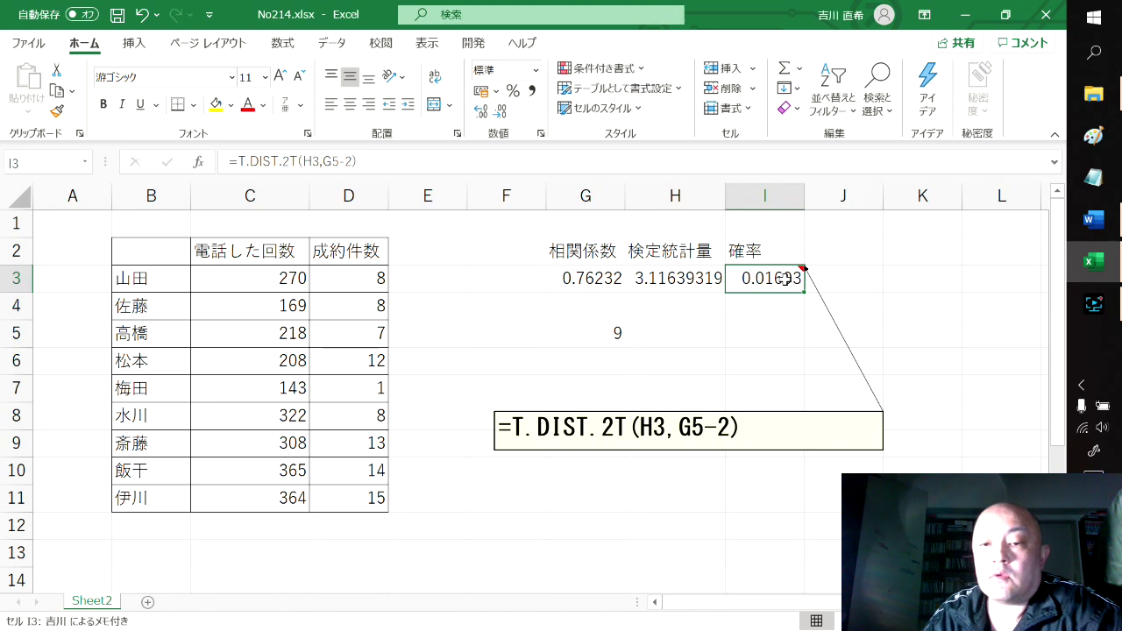
double_click(783, 277)
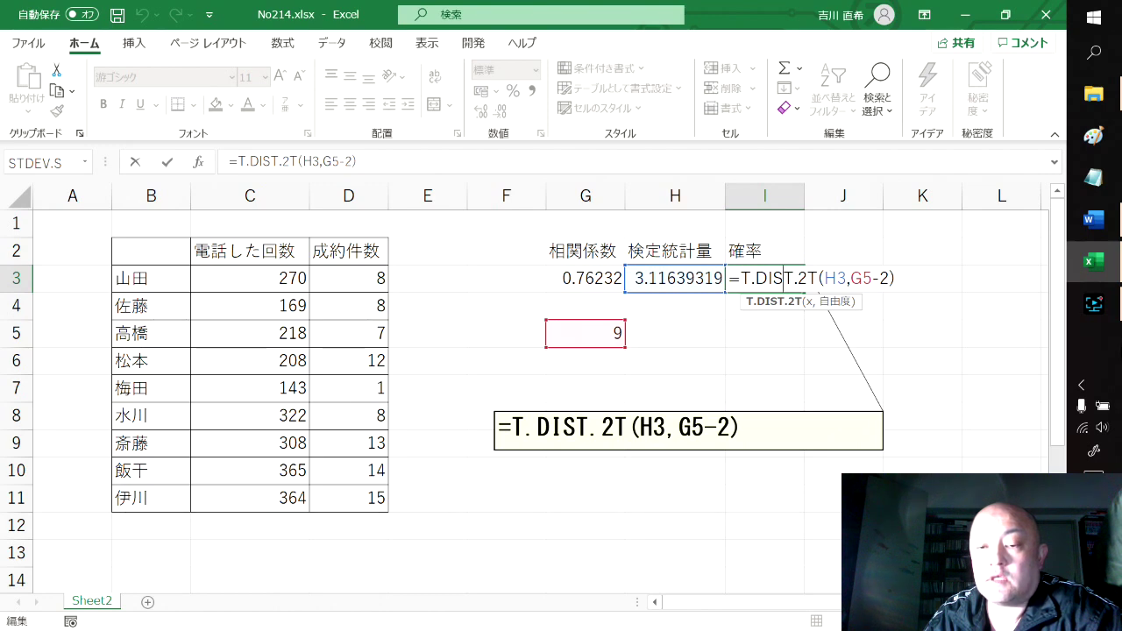
mouse_move(1093, 219)
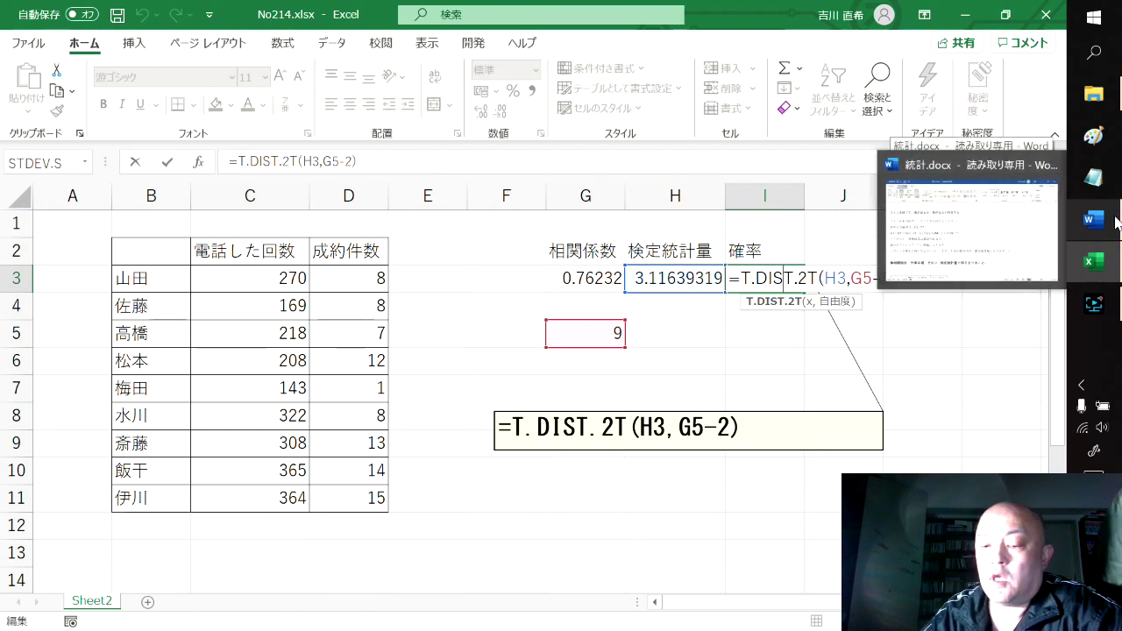
key("Return")
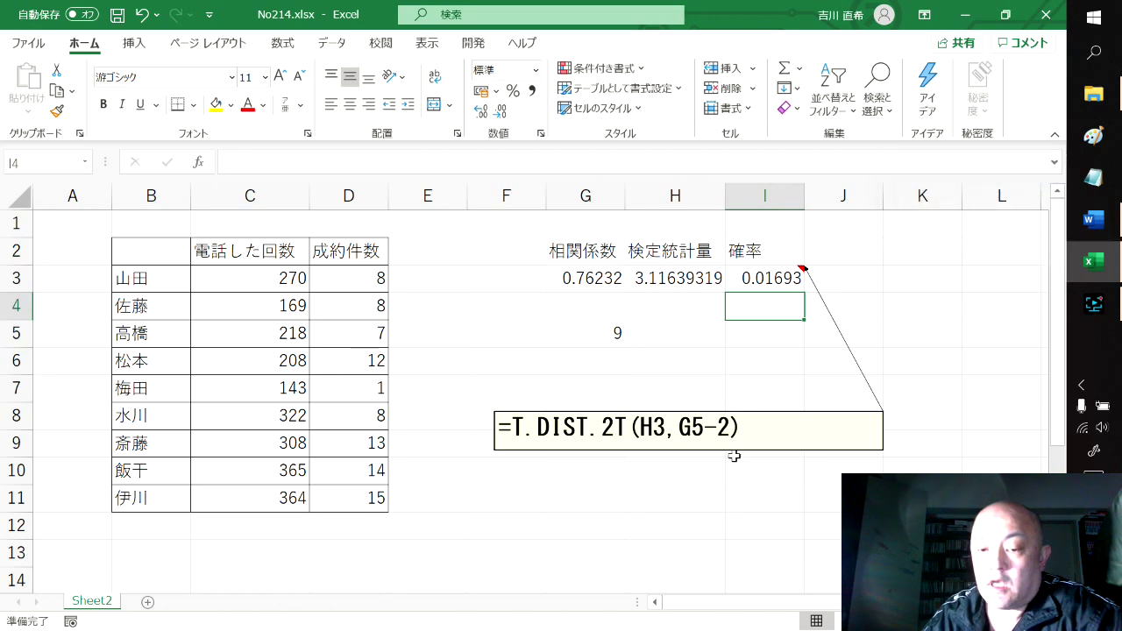